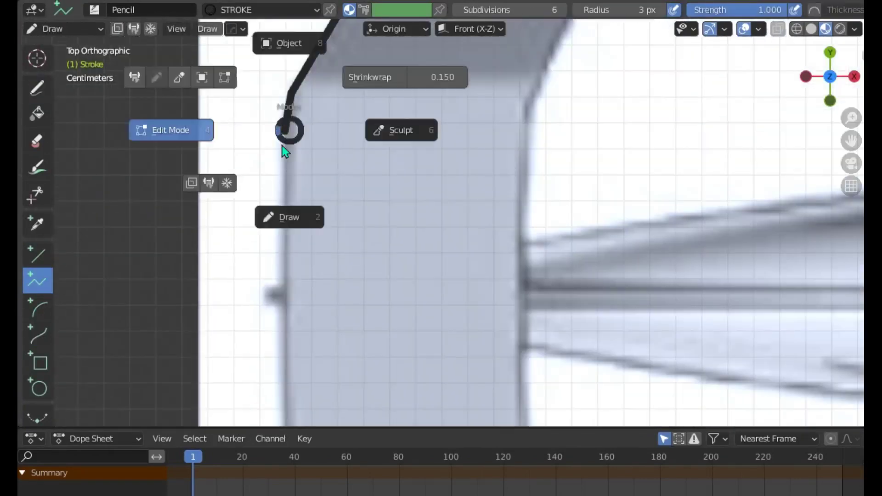
- Leave pencil drawing and select the LINE BODY outline curve for point editing
{"action": "left_click", "coordinate": [338, 154]}
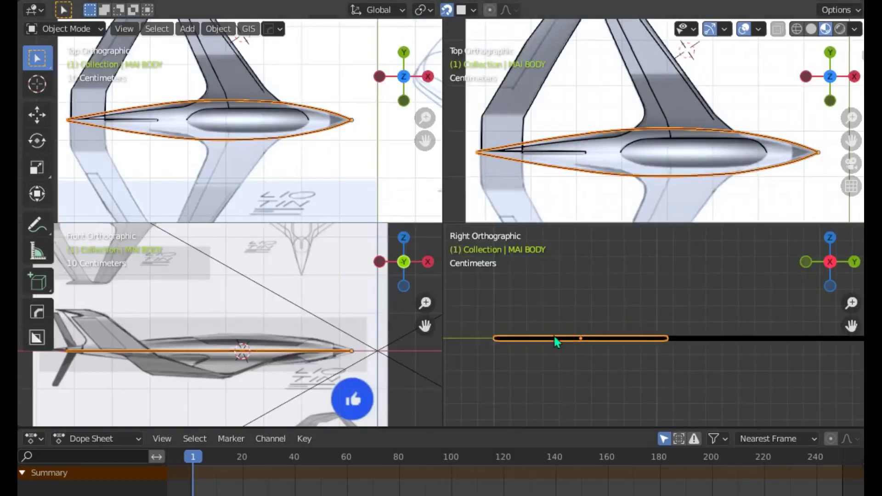
{"action": "left_click", "coordinate": [555, 340]}
{"action": "key", "text": "Tab"}
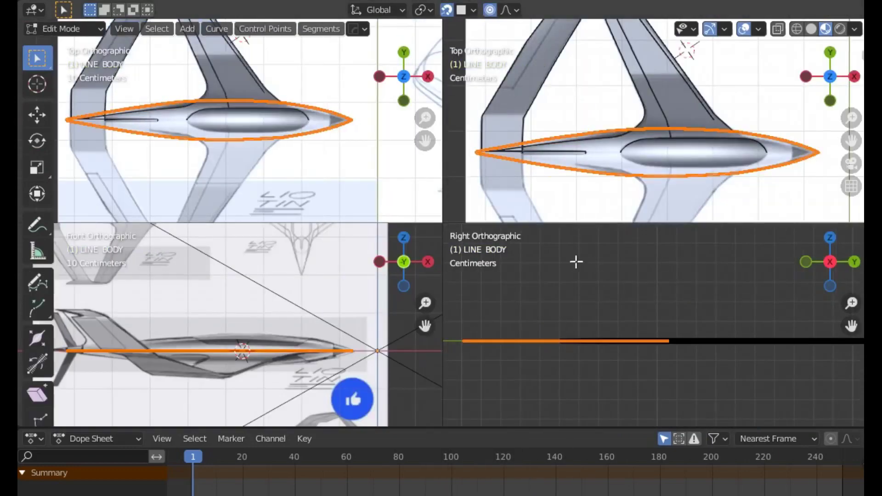
- Zoom the view over the spun LINE BODY fuselage mesh
{"action": "scroll", "coordinate": [558, 75], "scroll_direction": "down", "scroll_amount": 2}
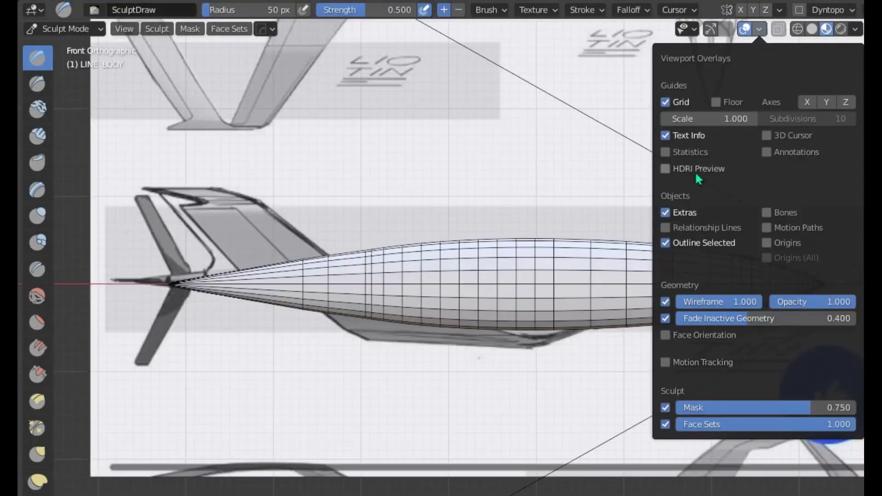
- Switch Viewport Shading to Wireframe to show the fuselage hull and wing outline
{"action": "left_click", "coordinate": [855, 29]}
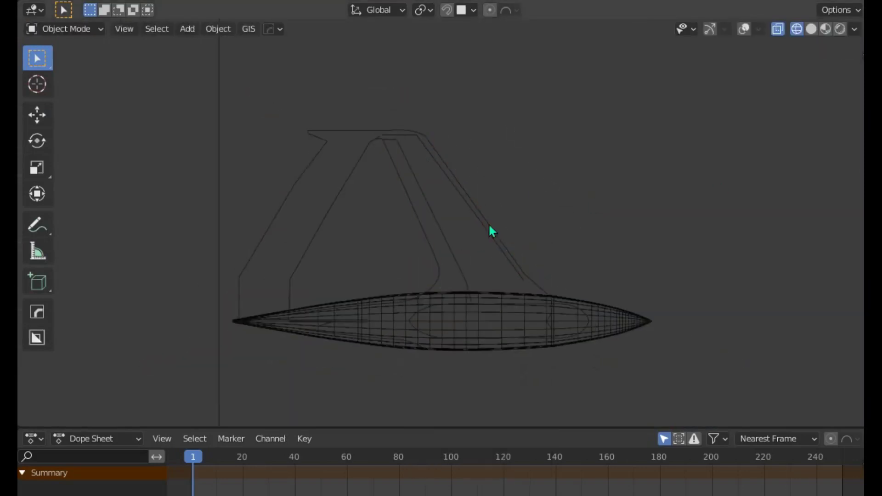
- Zoom in on the LINE.002 wing outline where it meets the fuselage
{"action": "scroll", "coordinate": [526, 214], "scroll_direction": "up", "scroll_amount": 1}
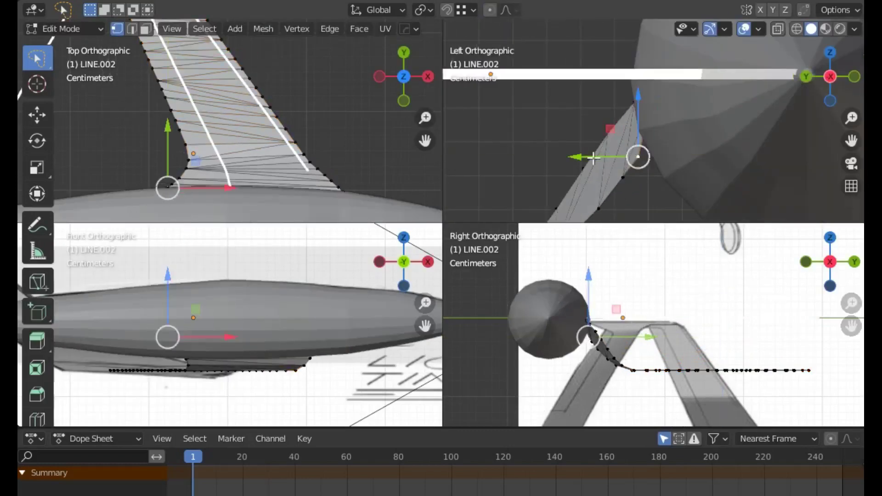
- Zoom in on the flat wing panel beside the fuselage tail
{"action": "scroll", "coordinate": [533, 158], "scroll_direction": "up", "scroll_amount": 3}
{"action": "scroll", "coordinate": [643, 103], "scroll_direction": "up", "scroll_amount": 2}
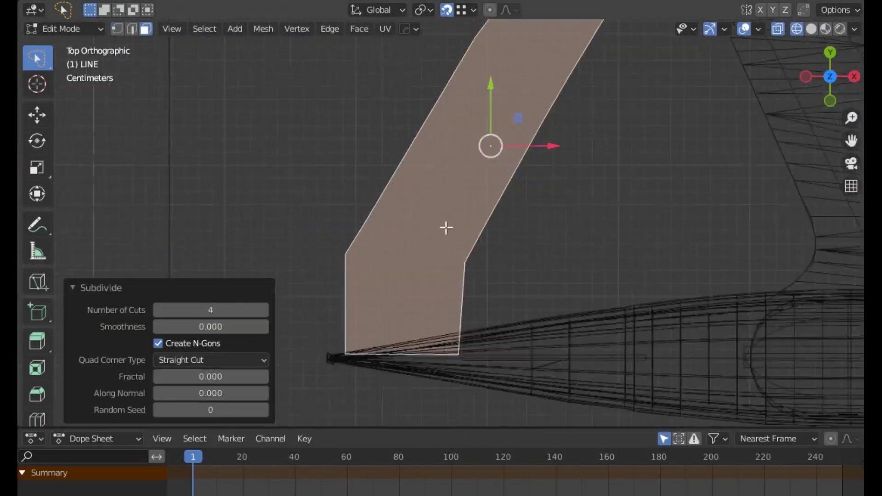
- Clear the wing selection and make the WING.001 outline the active object
{"action": "left_click", "coordinate": [437, 243]}
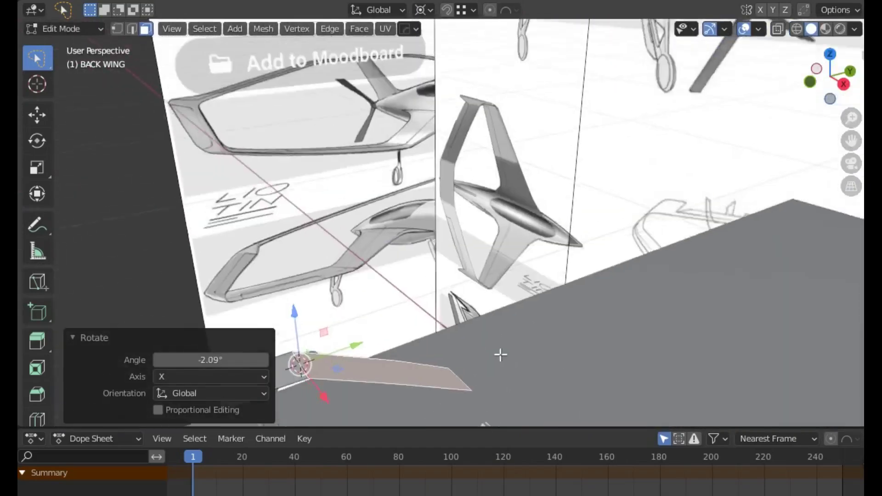
{"action": "middle_click_drag", "start_coordinate": [501, 355], "coordinate": [487, 331]}
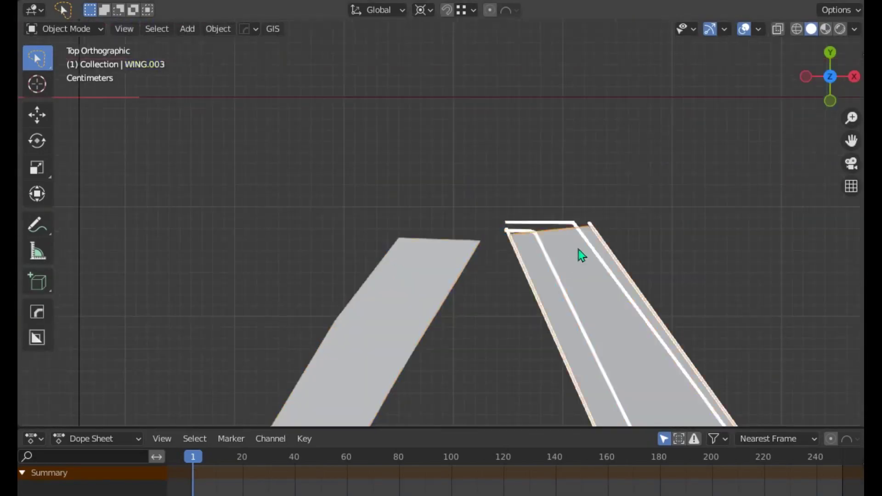
{"action": "left_click", "coordinate": [579, 251]}
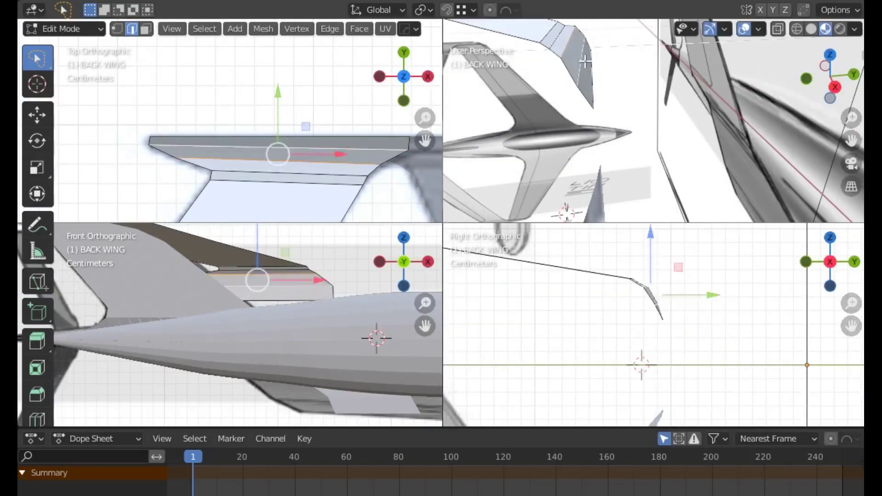
- Confirm the moved back wing vertices along the tail sketch's curved profile
{"action": "scroll", "coordinate": [639, 283], "scroll_direction": "up", "scroll_amount": 2}
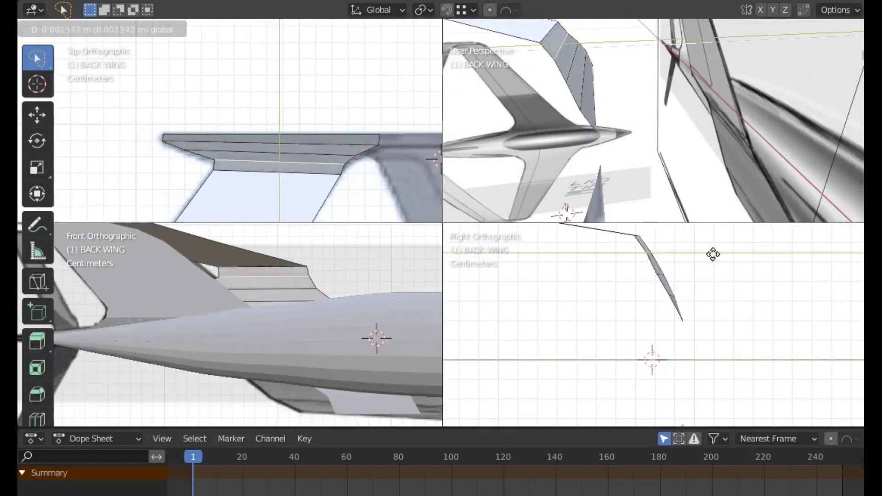
{"action": "left_click", "coordinate": [714, 254]}
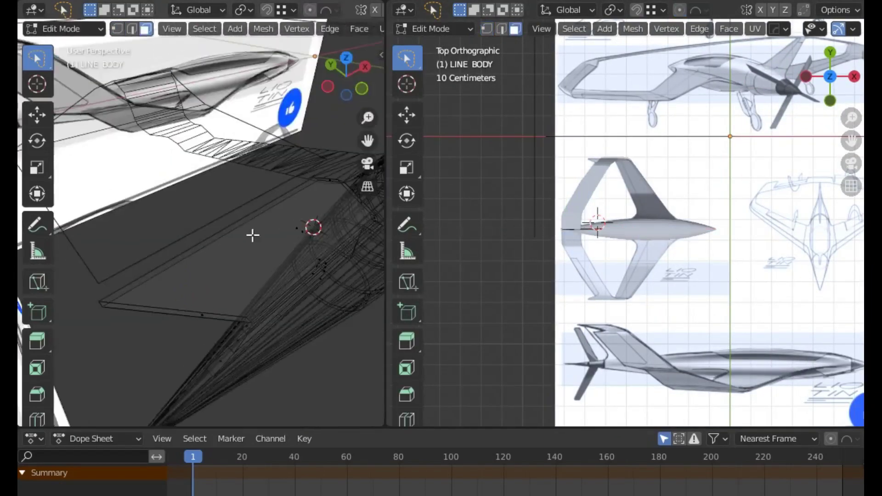
- Bring up the edge operations menu on LINE BODY
{"action": "right_click", "coordinate": [257, 213]}
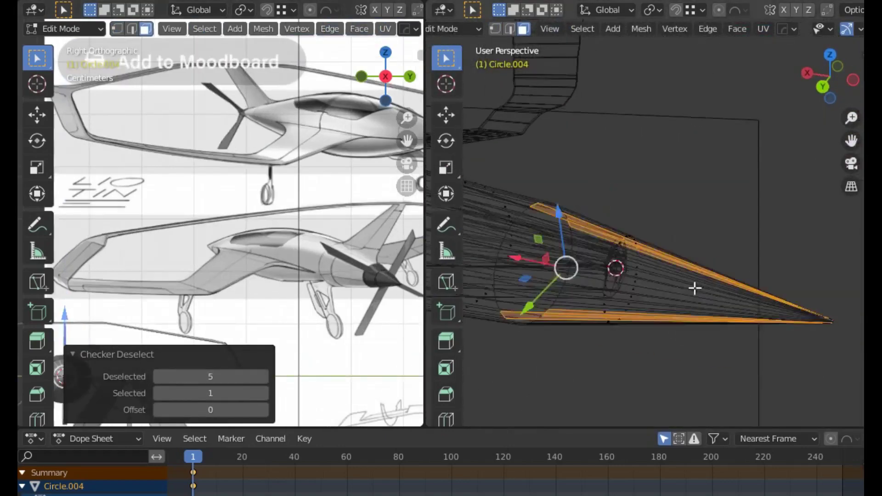
- Switch to Left Orthographic view to look straight down the circle mesh's axis
{"action": "key", "text": "ctrl+KP_3"}
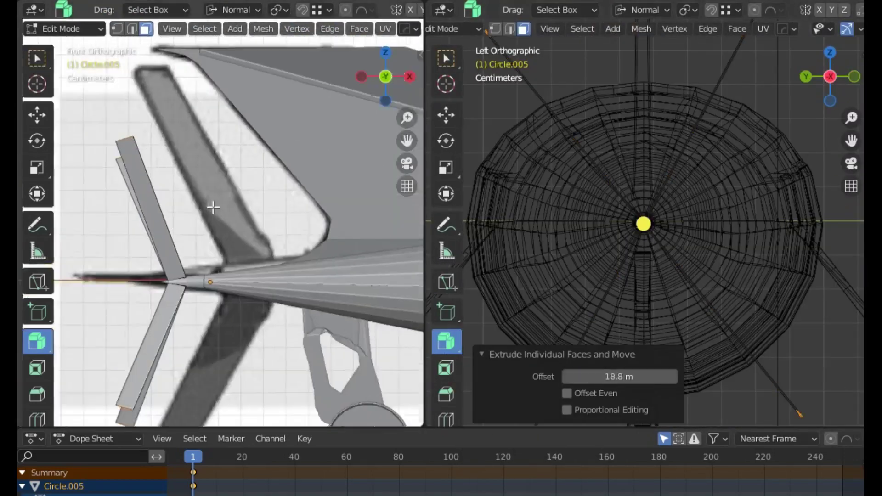
- Enable Proportional Editing on Circle.005's individual face extrusion
{"action": "left_click", "coordinate": [568, 409]}
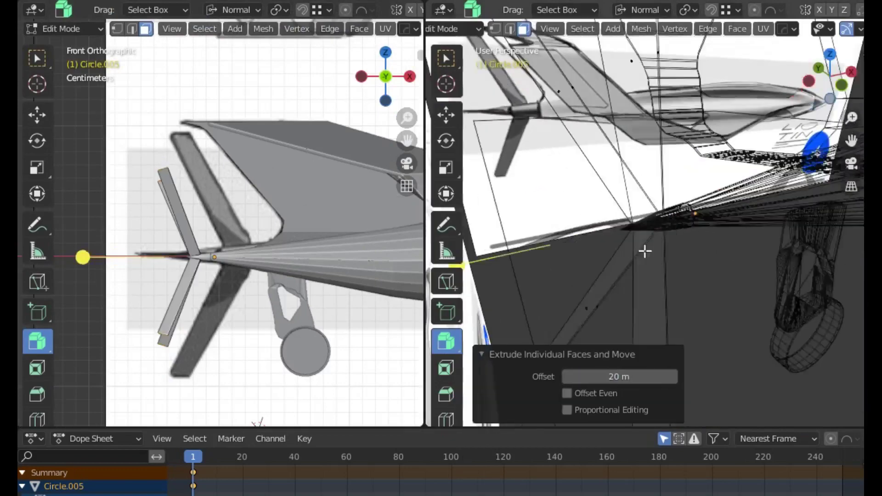